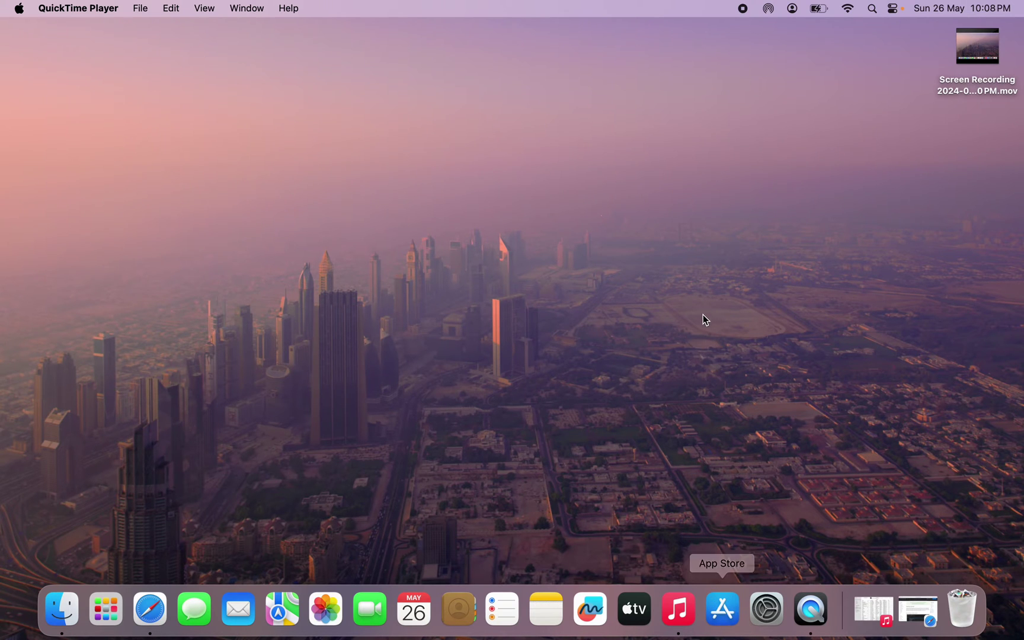
- Check the Launchpad app grid, then open a Finder window on the Downloads folder
click(112, 604)
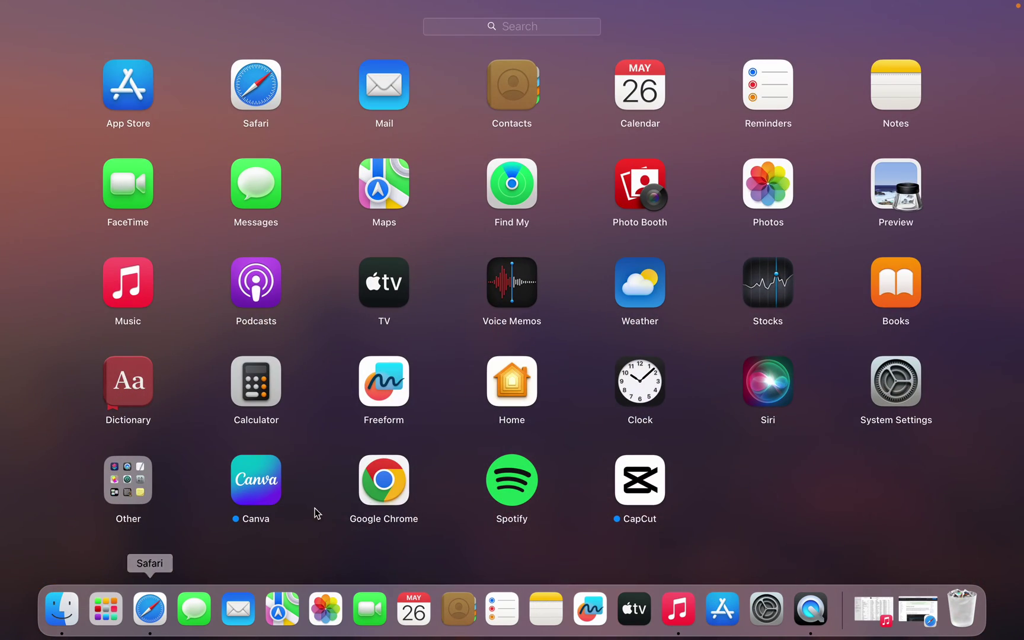
click(414, 547)
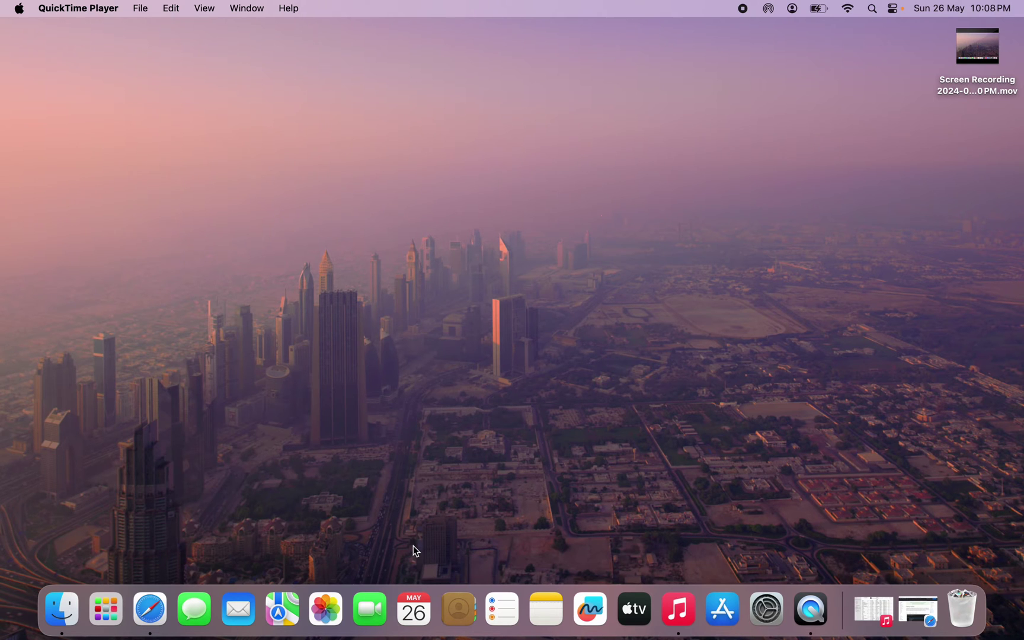
click(107, 623)
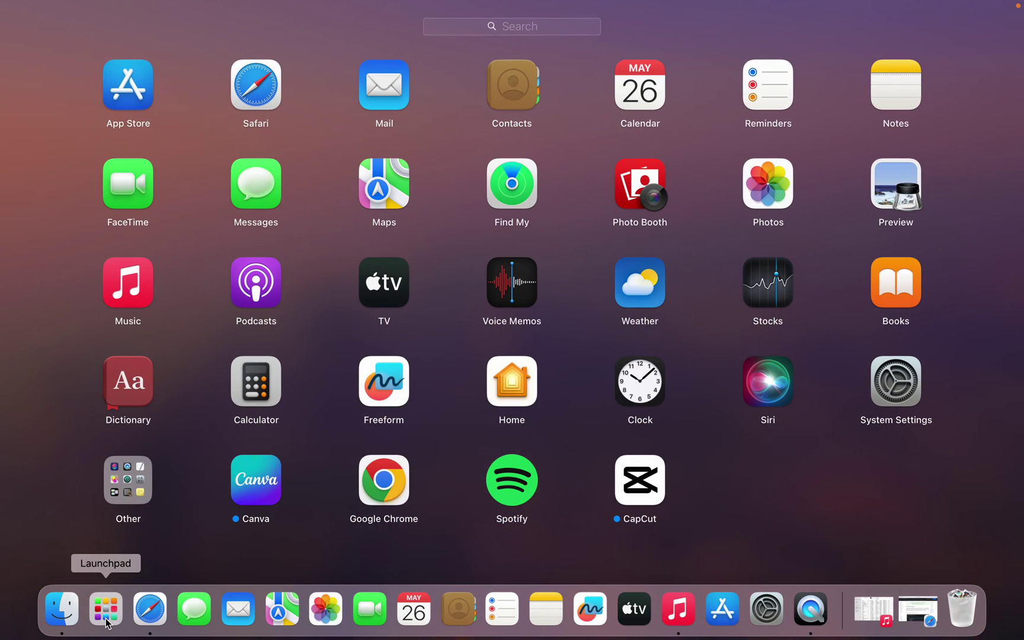
click(77, 508)
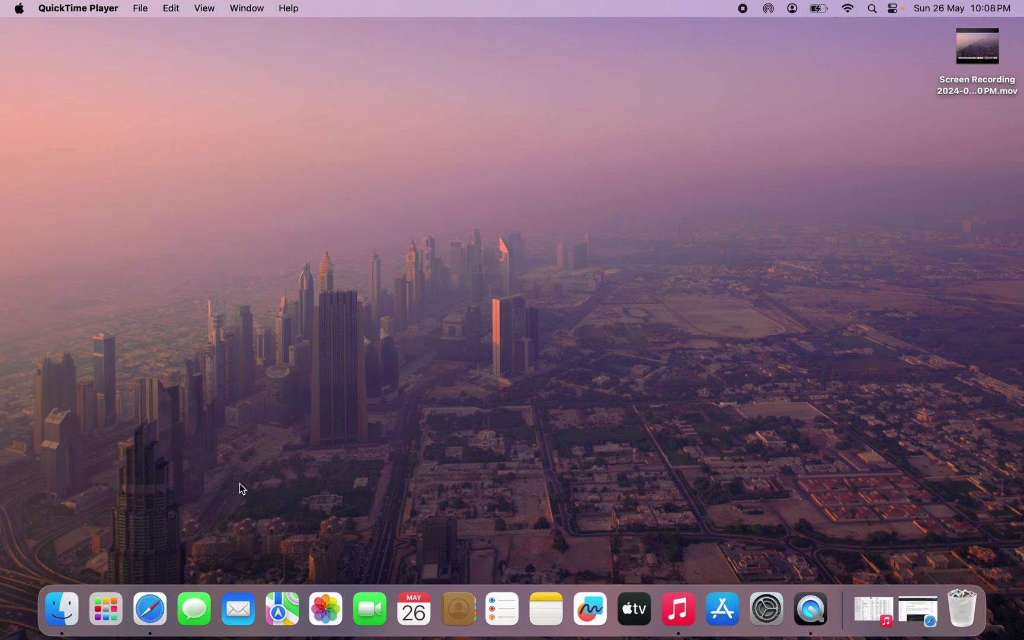
click(105, 606)
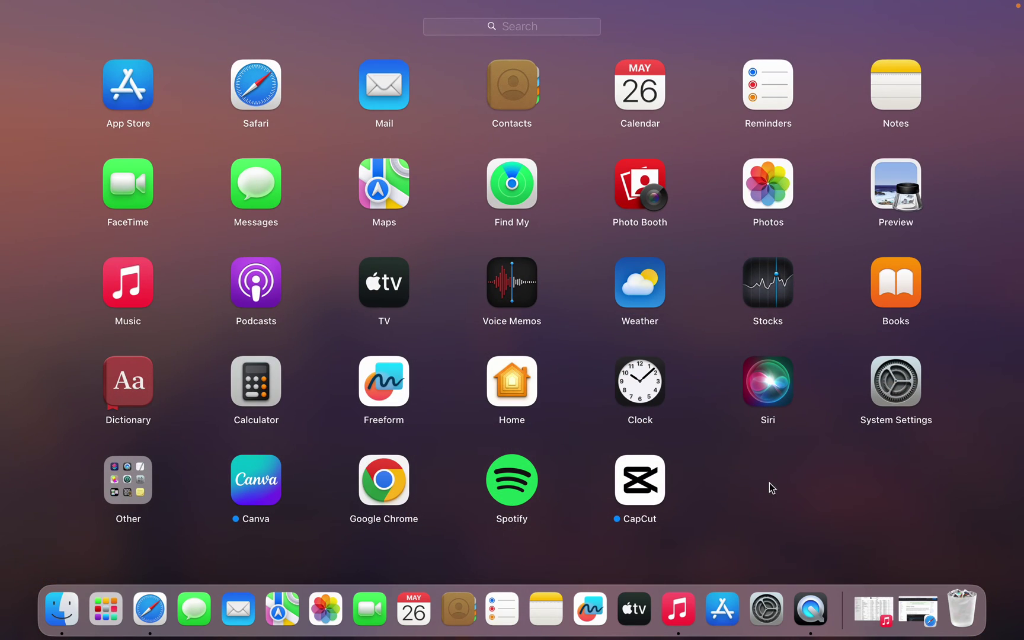
click(270, 566)
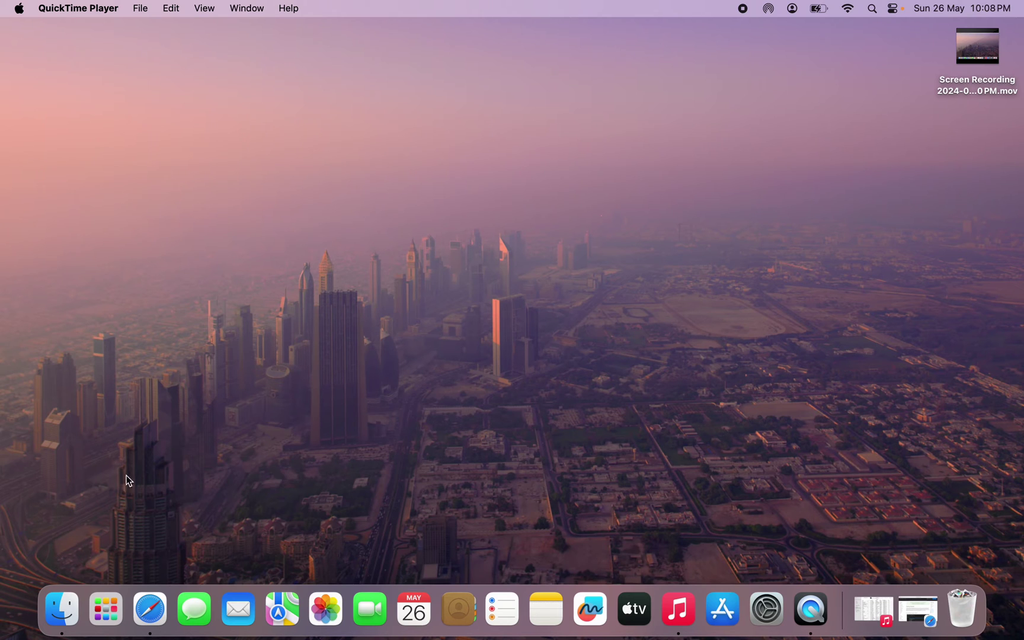
click(62, 606)
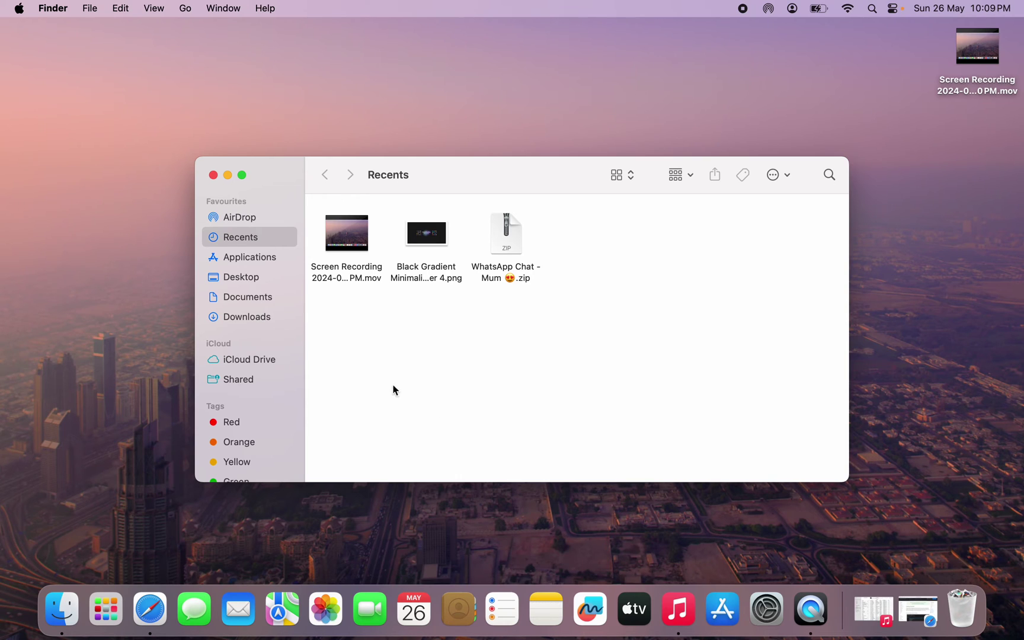
click(253, 318)
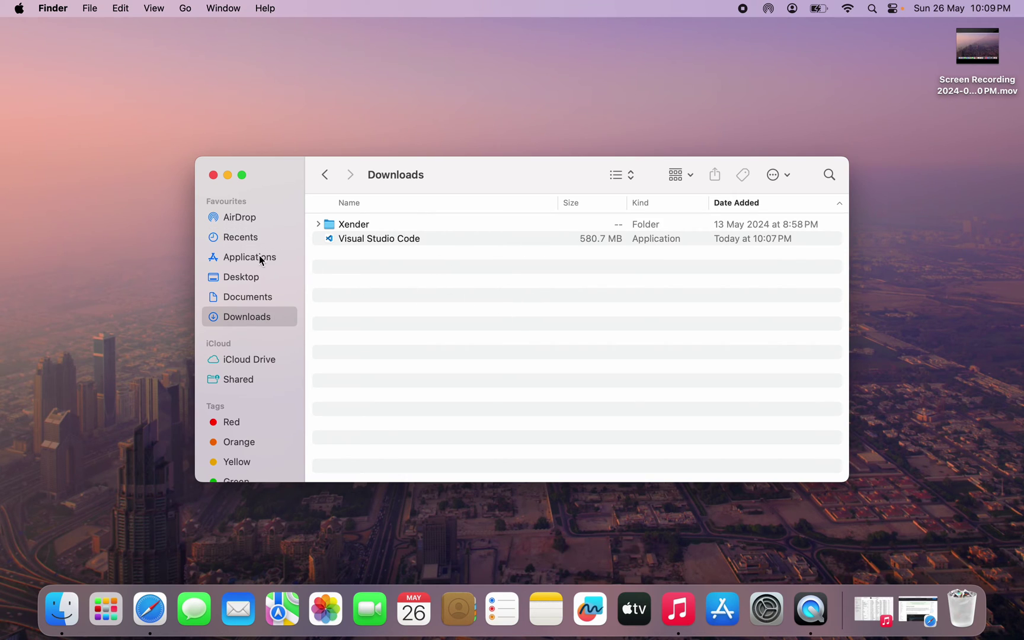
- Drag Visual Studio Code from Downloads into the Applications folder via the sidebar
mouse_move(445, 239)
mouse_down()
mouse_move(360, 264)
mouse_move(279, 265)
mouse_up()
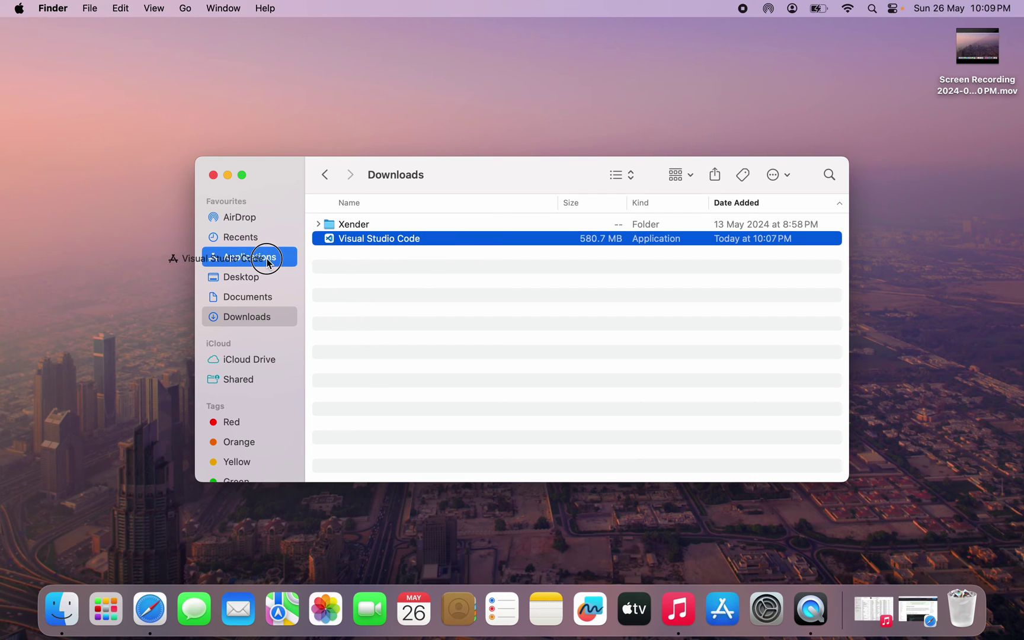
drag(278, 264, 561, 451)
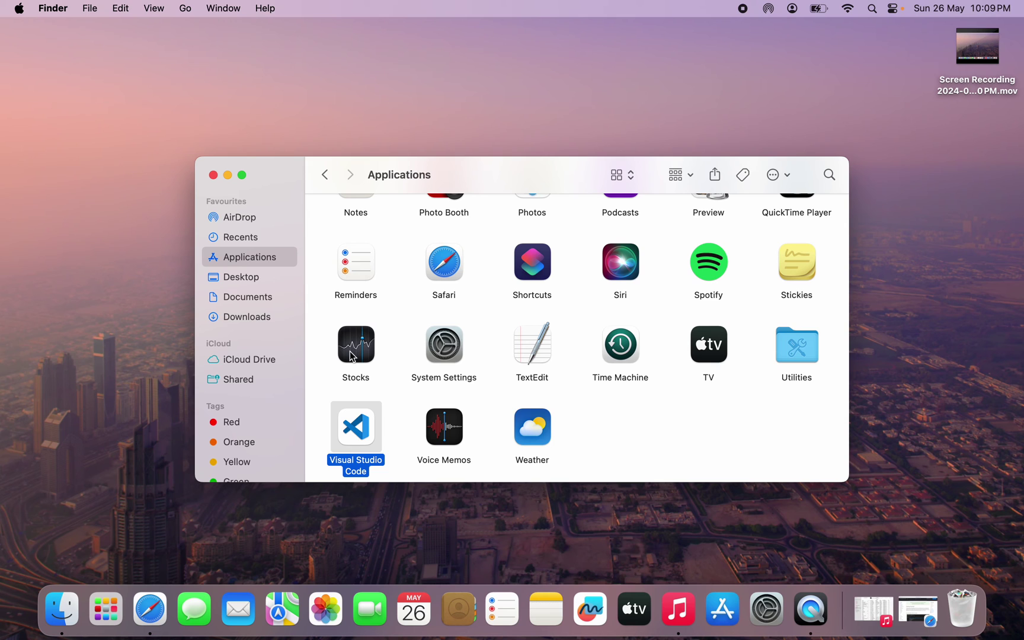
click(110, 607)
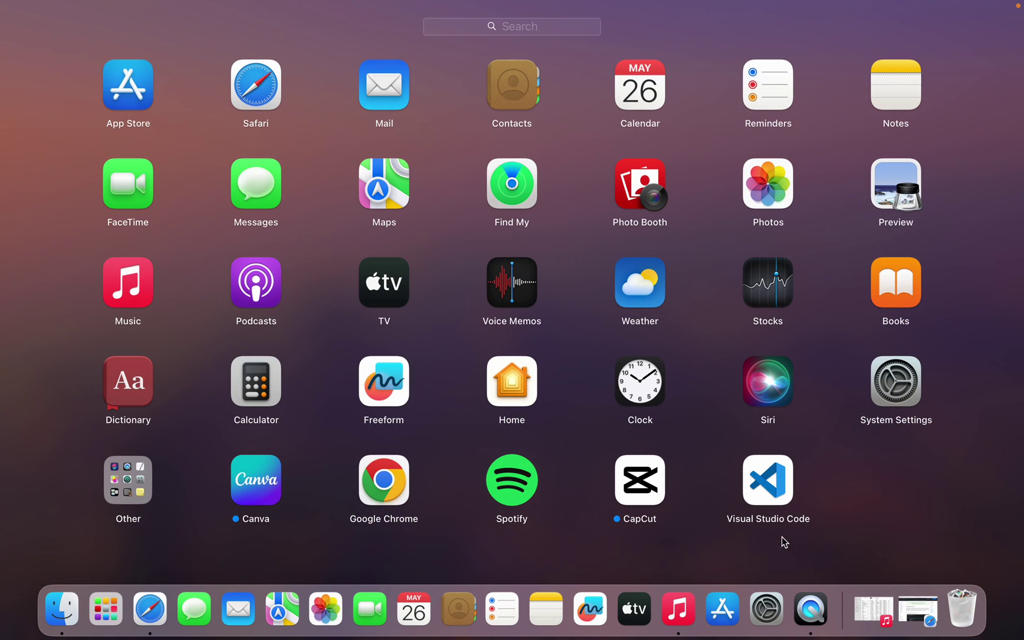
click(715, 497)
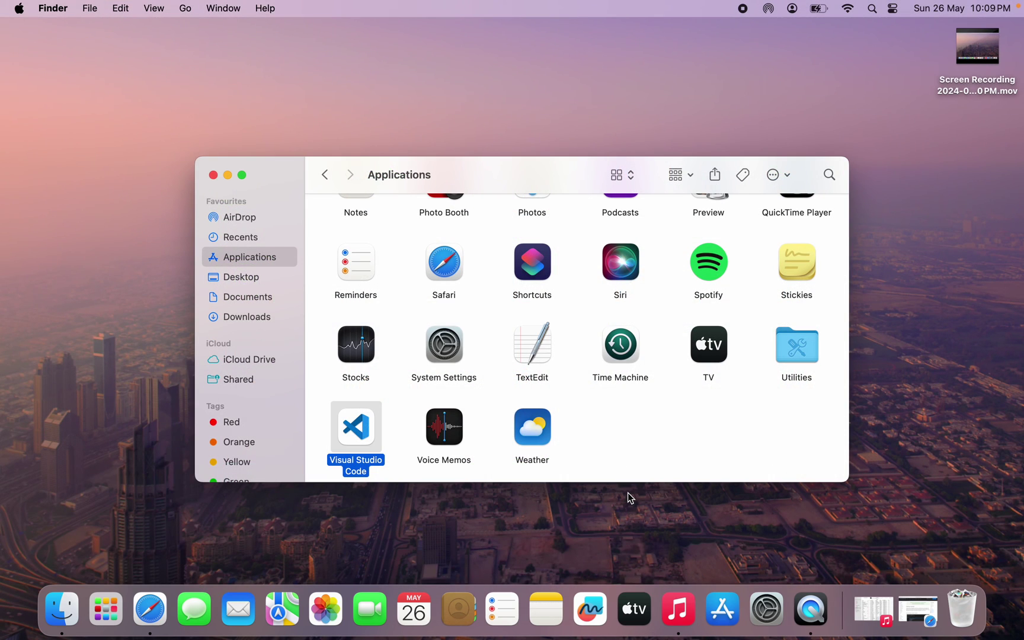